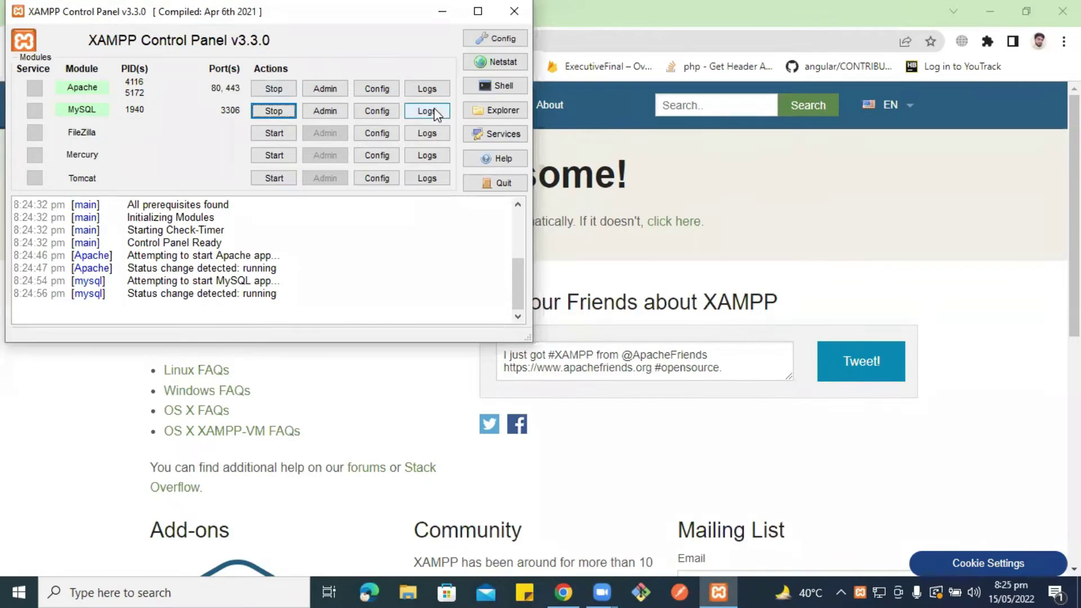
click(491, 135)
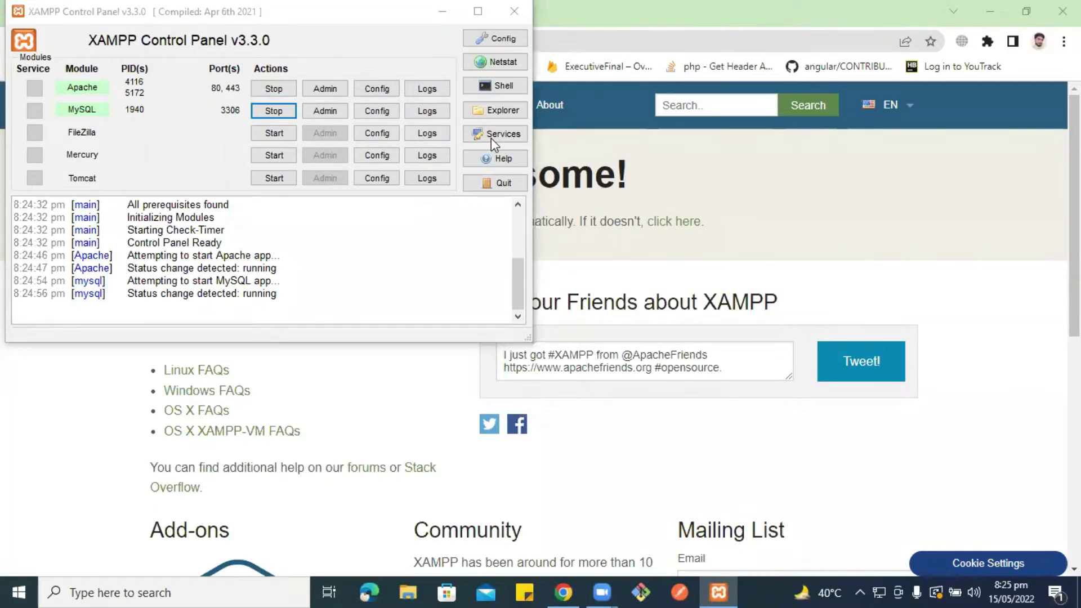
click(442, 14)
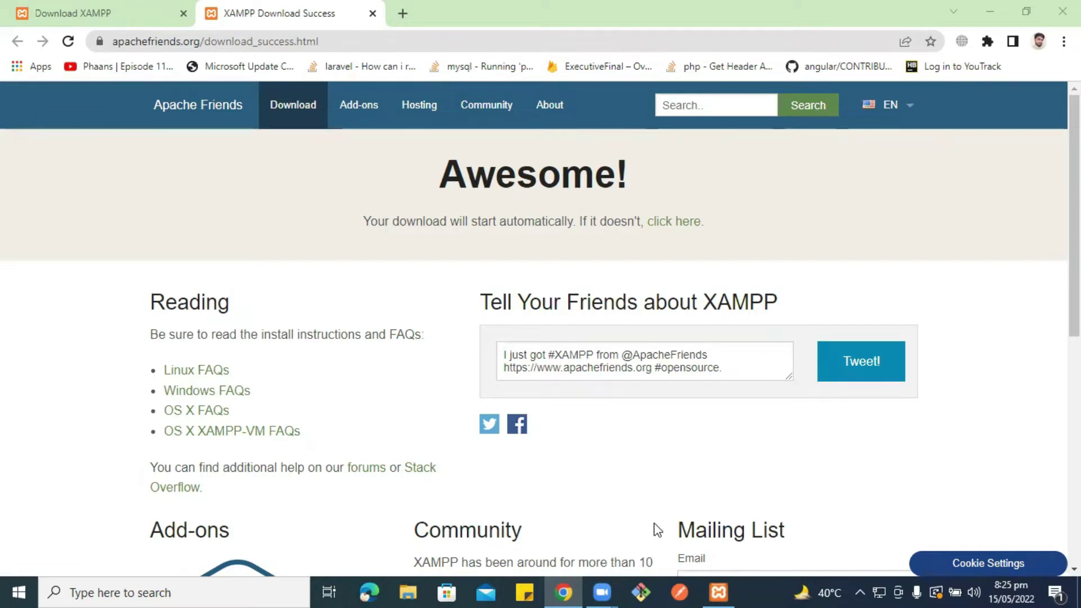
click(109, 10)
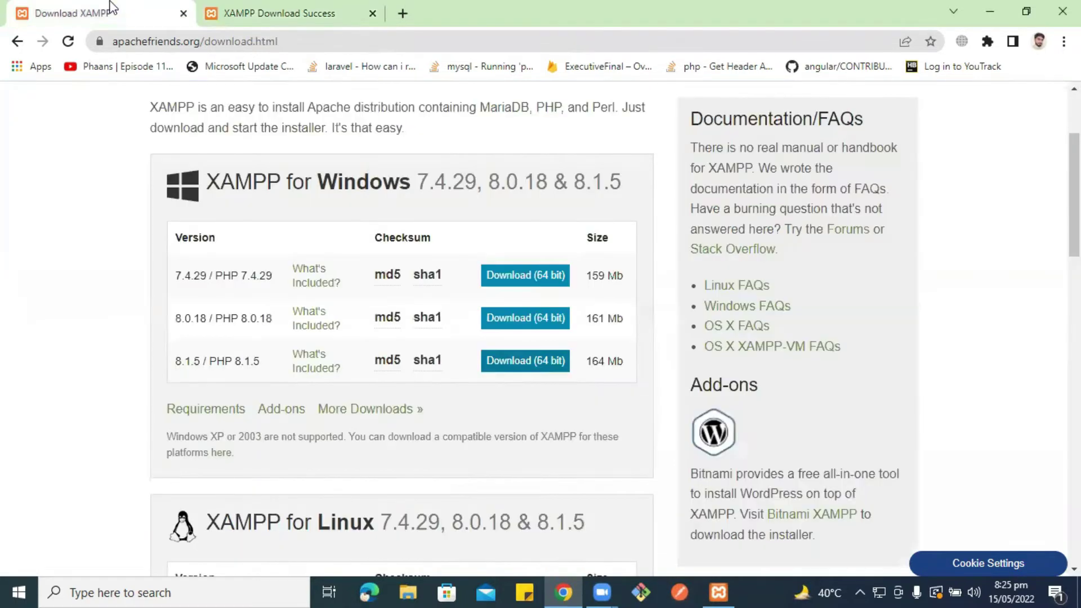
click(262, 8)
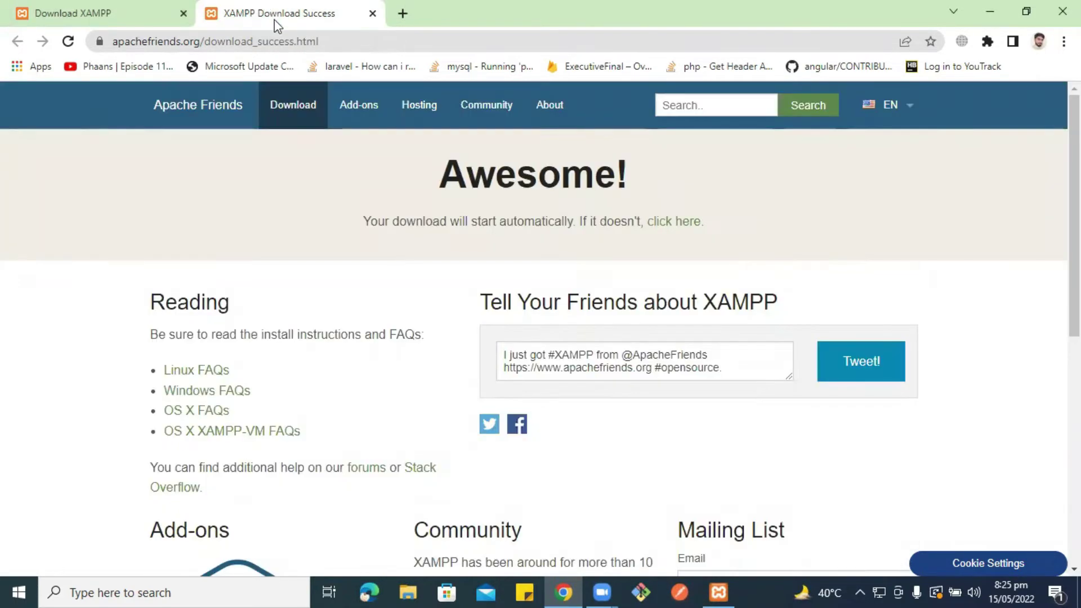
click(198, 588)
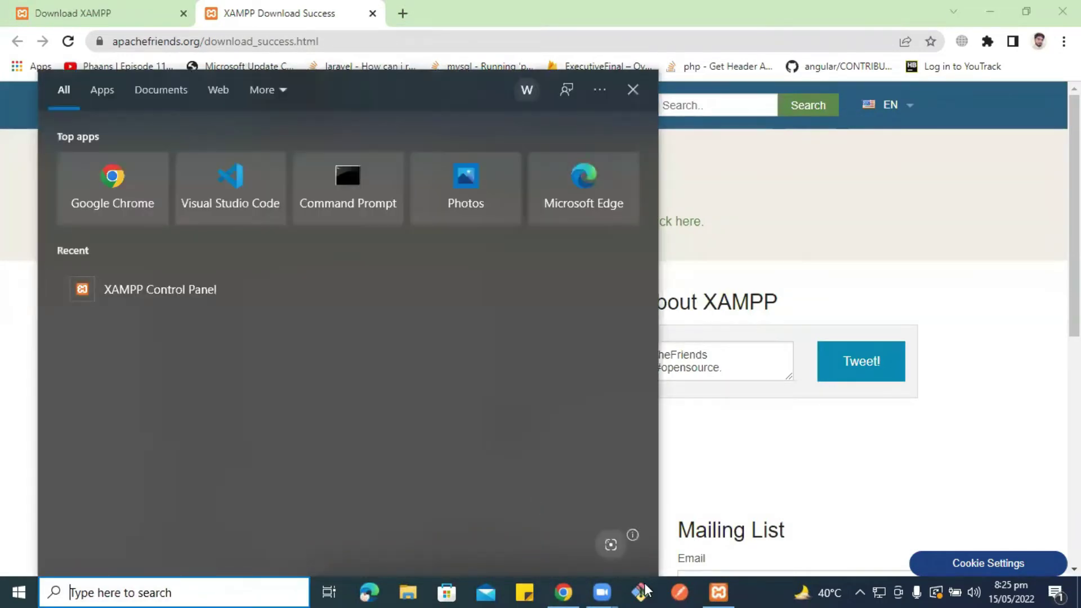
click(719, 591)
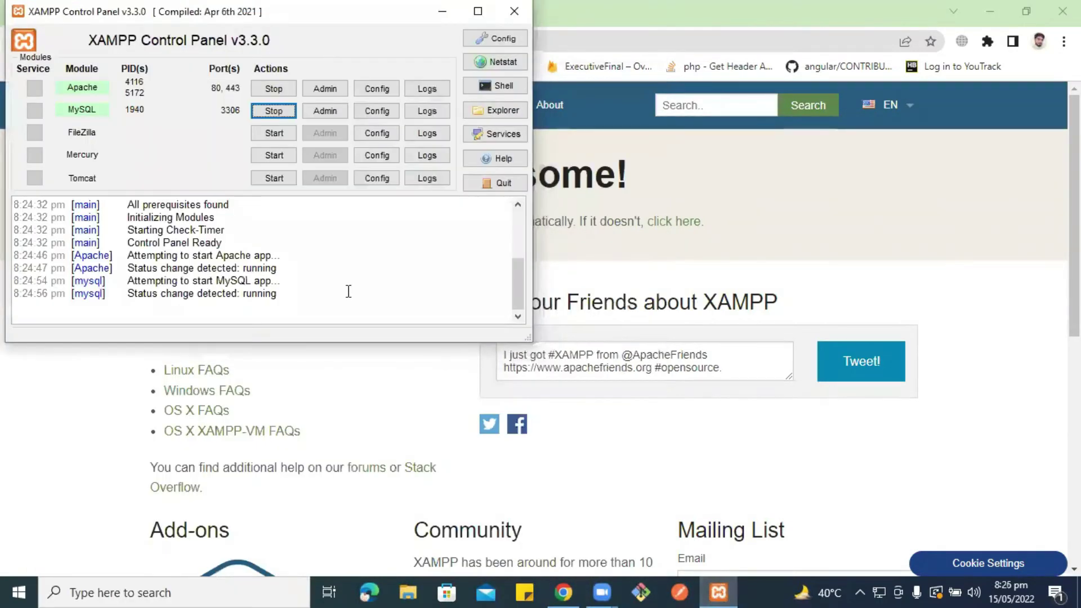
click(488, 139)
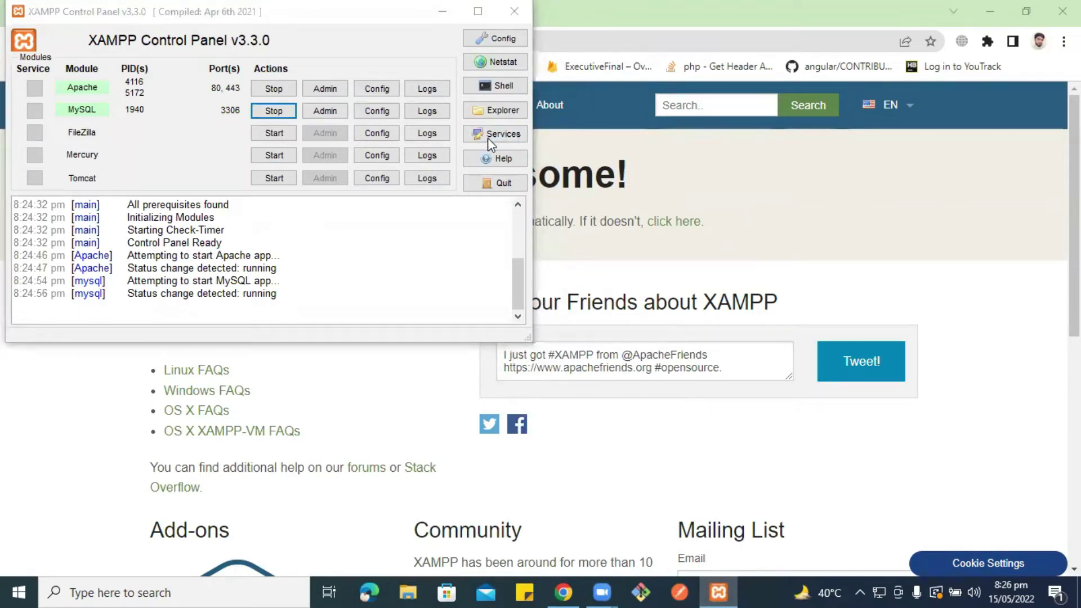
click(442, 10)
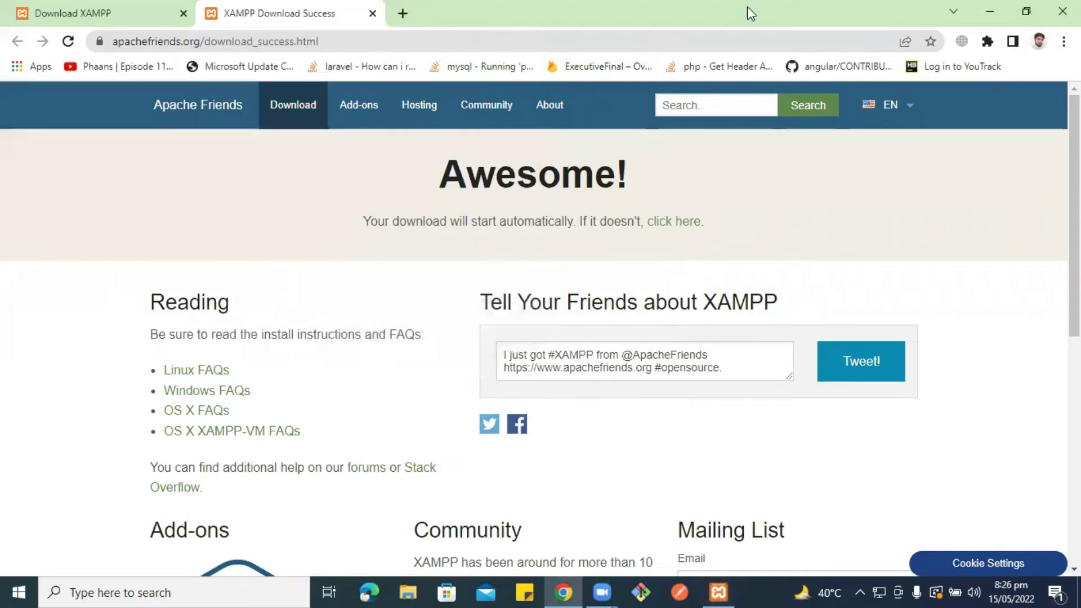
Step: Switch from the browser to File Explorer and go to the htdocs folder inside xampp on Local Disk (C:)
click(992, 9)
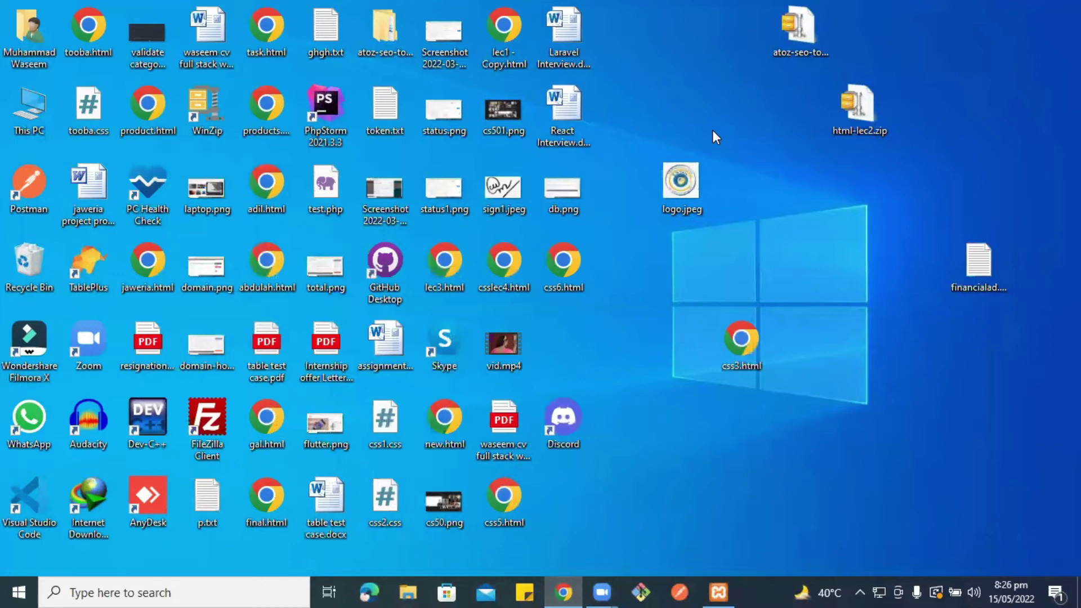
double_click(29, 116)
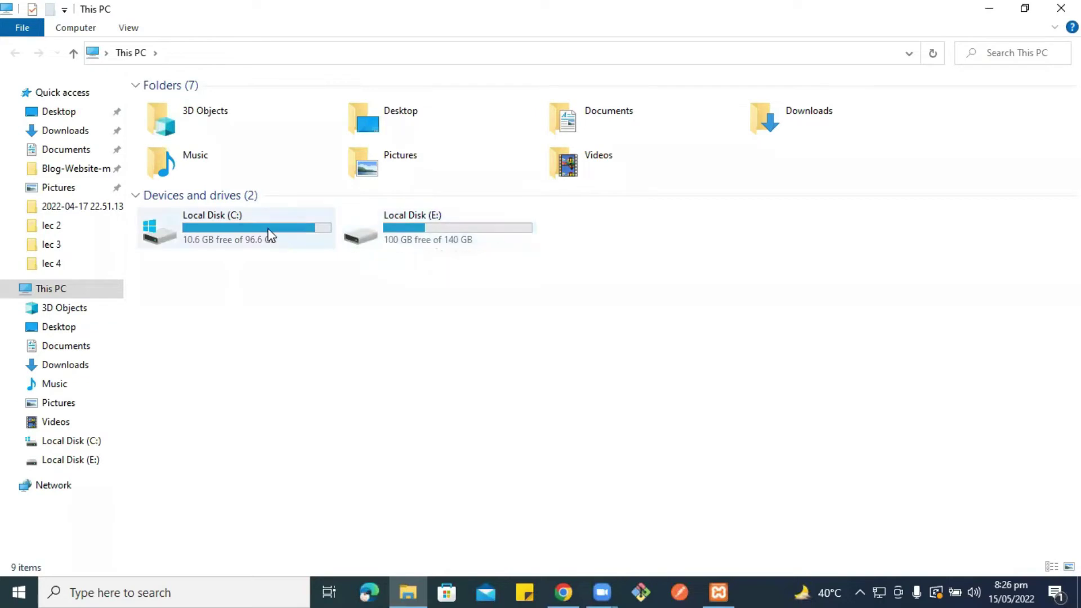
click(214, 228)
double_click(214, 228)
click(215, 235)
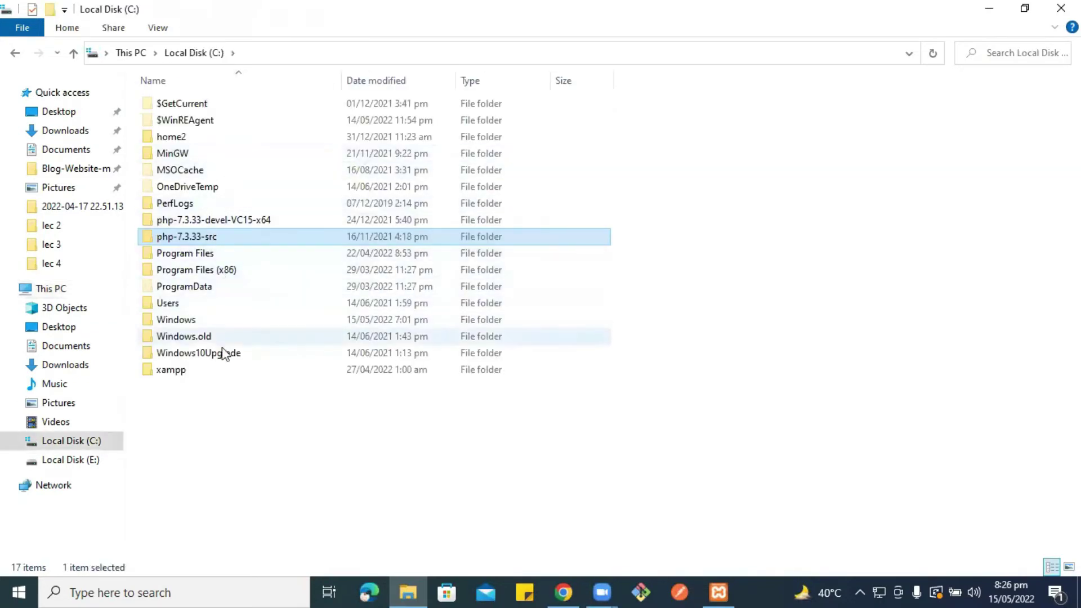
double_click(190, 371)
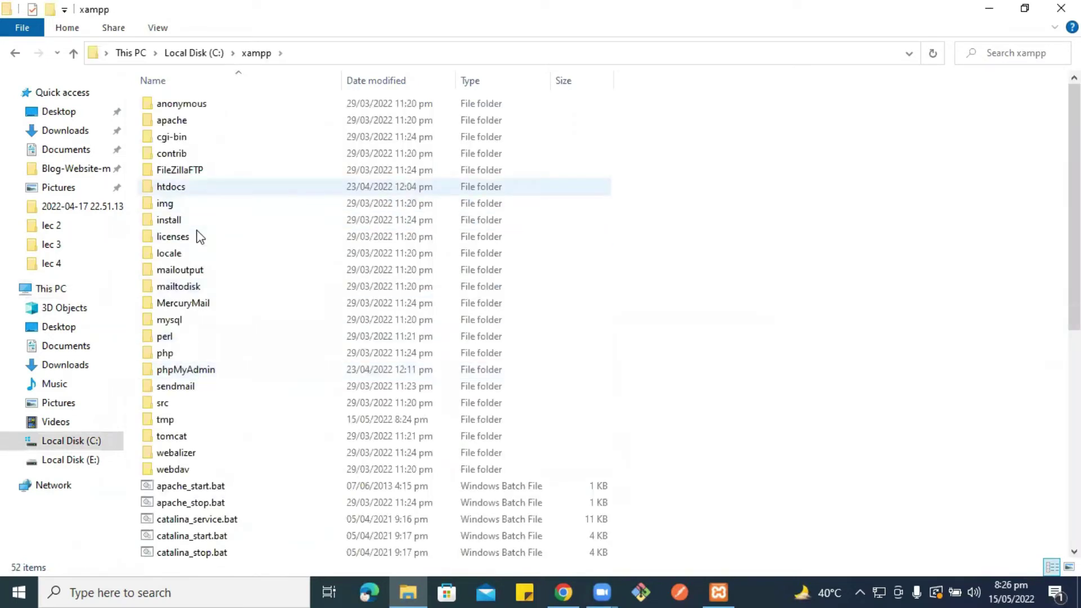
key(h)
key(Return)
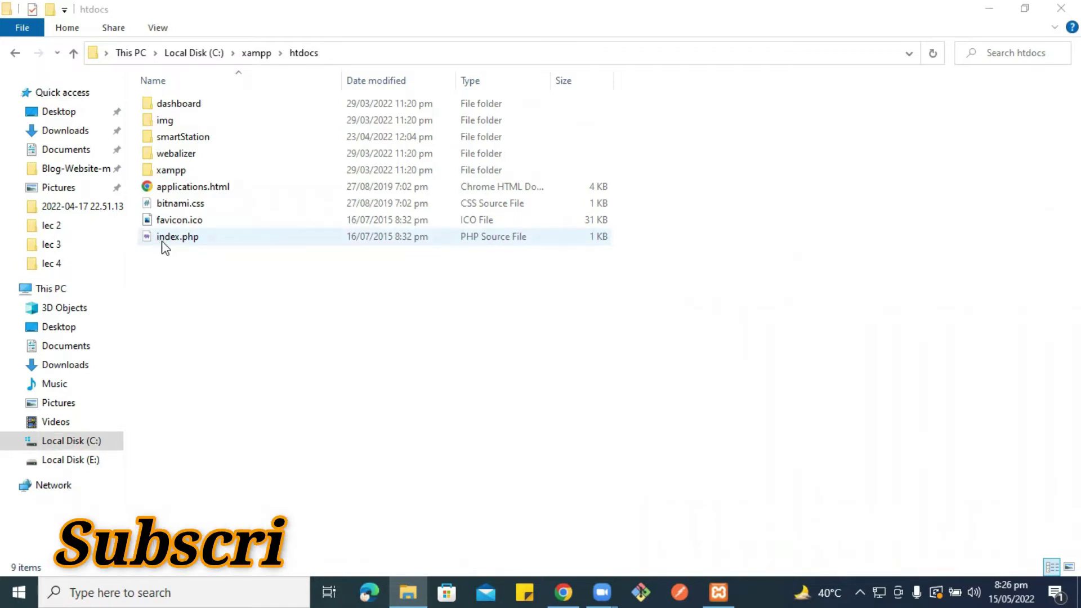
Step: Create a new folder named phpclass inside htdocs
right_click(184, 269)
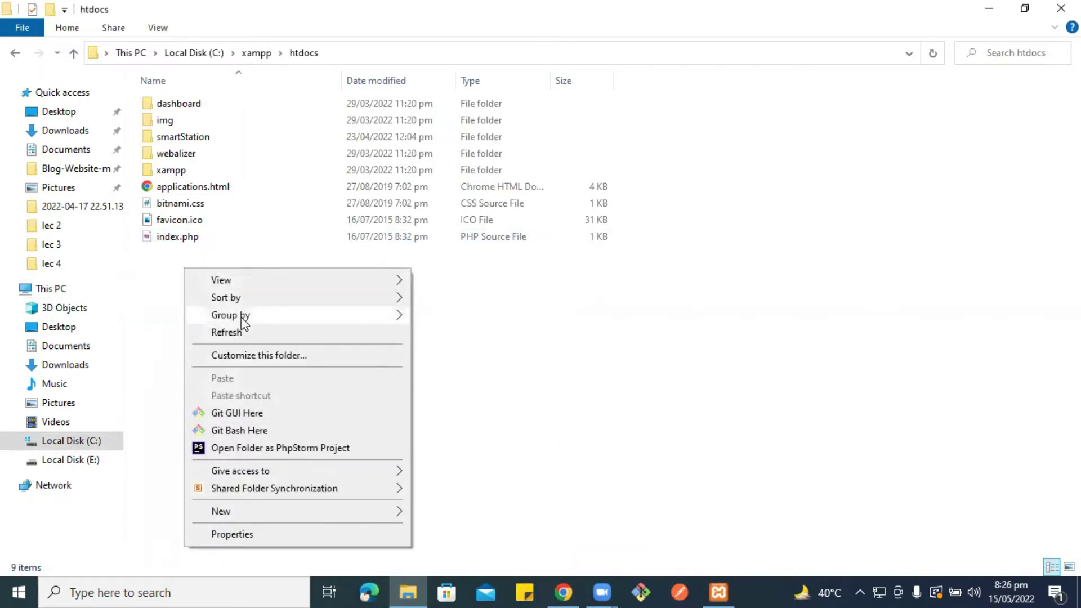
mouse_move(340, 513)
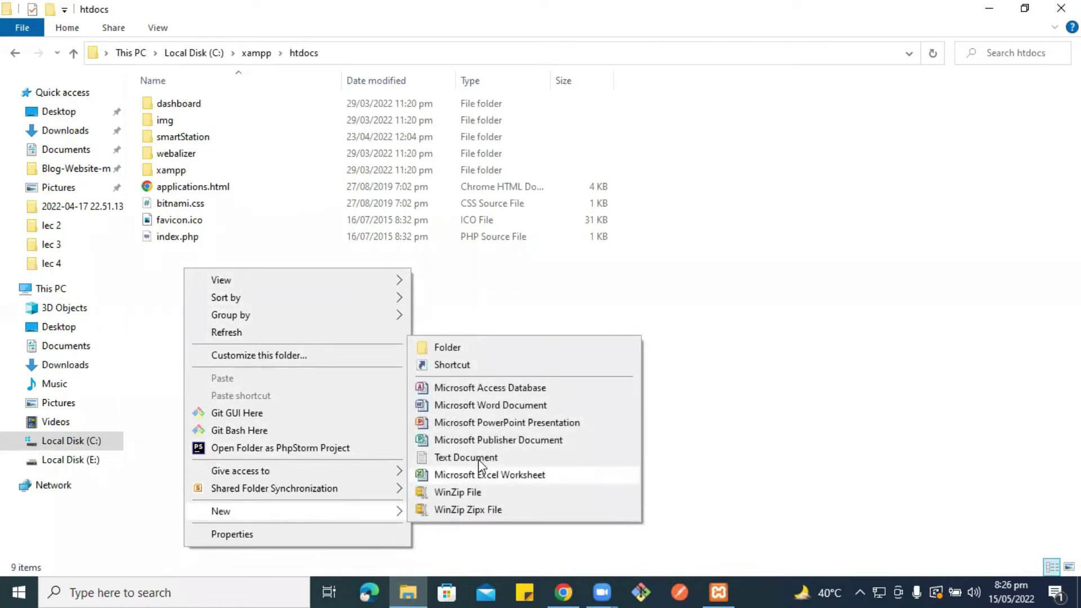
click(454, 349)
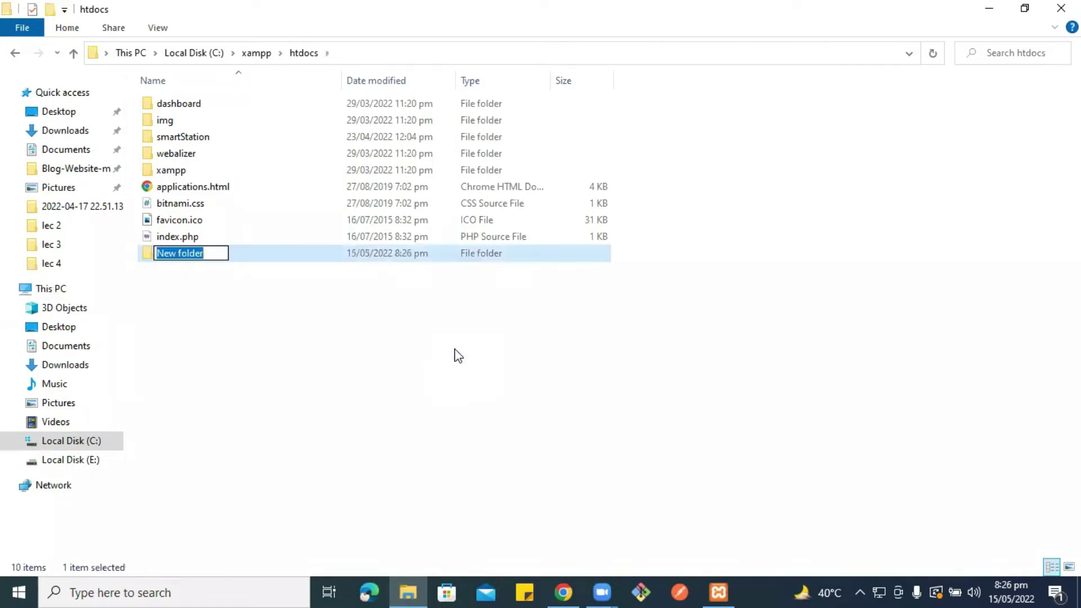
text(p)
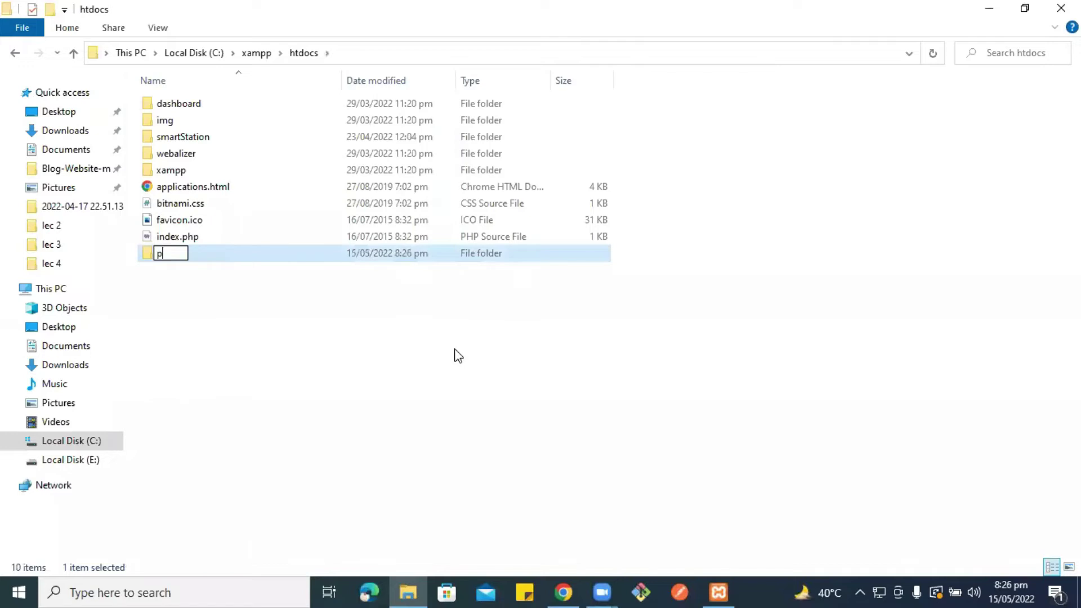
text(hpclass)
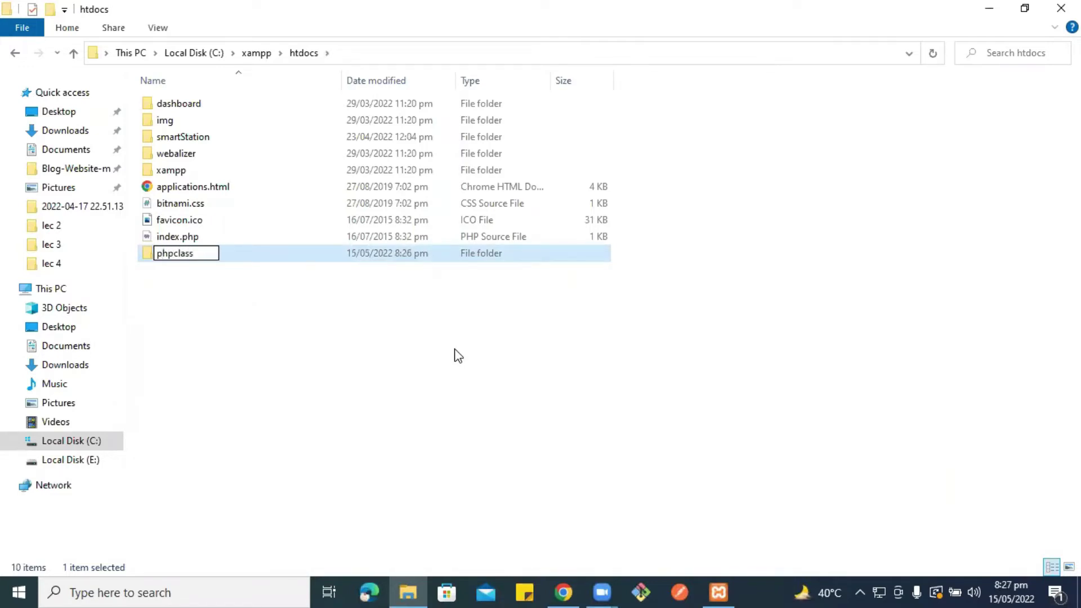
key(Return)
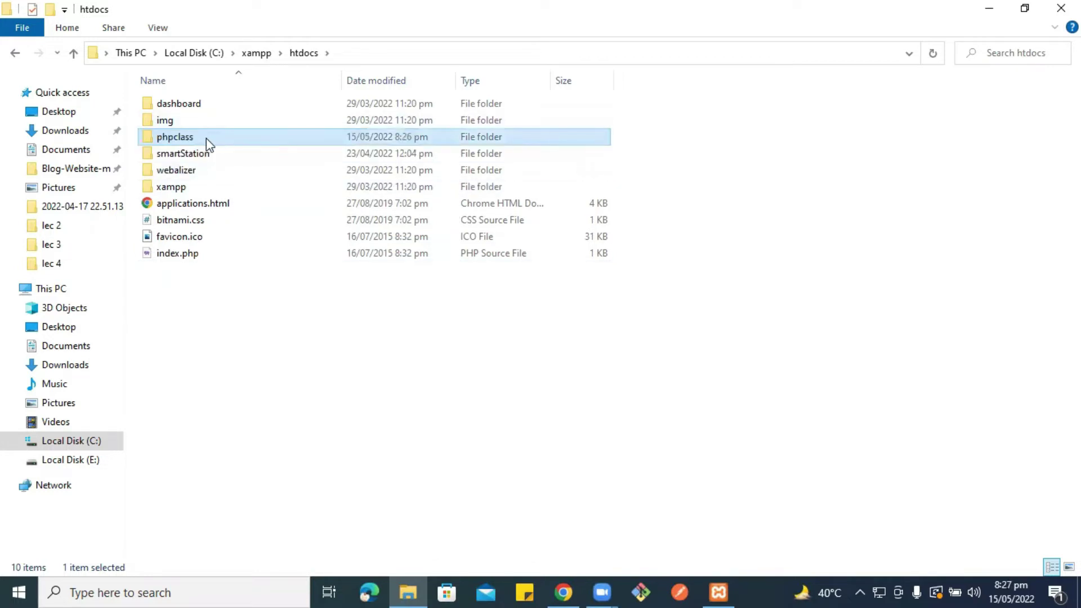
Step: Open the phpclass folder to view its contents, and minimize File Explorer
double_click(174, 137)
right_click(214, 139)
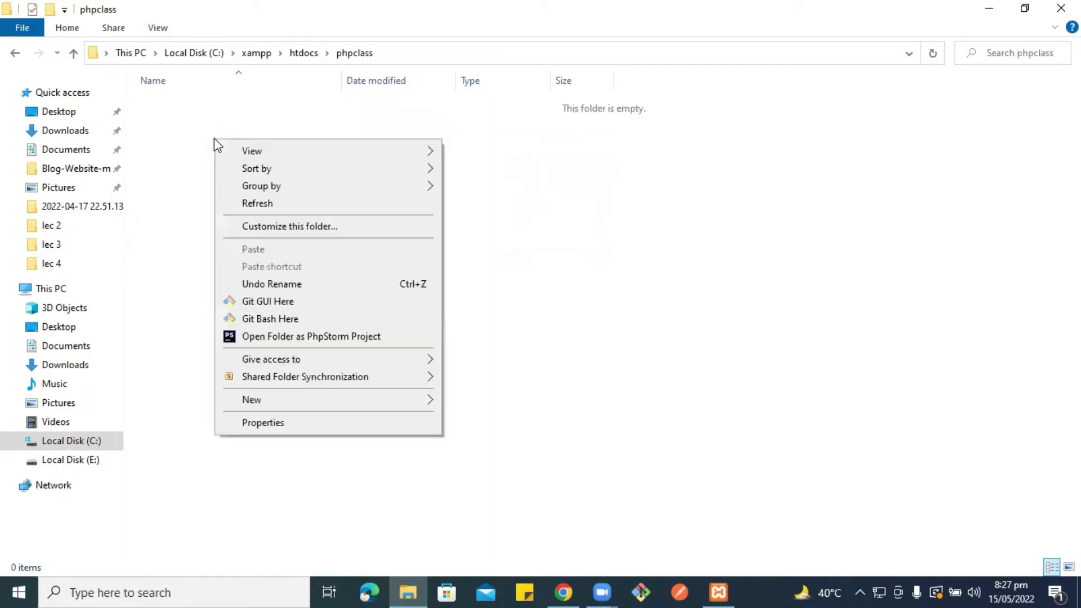
click(555, 410)
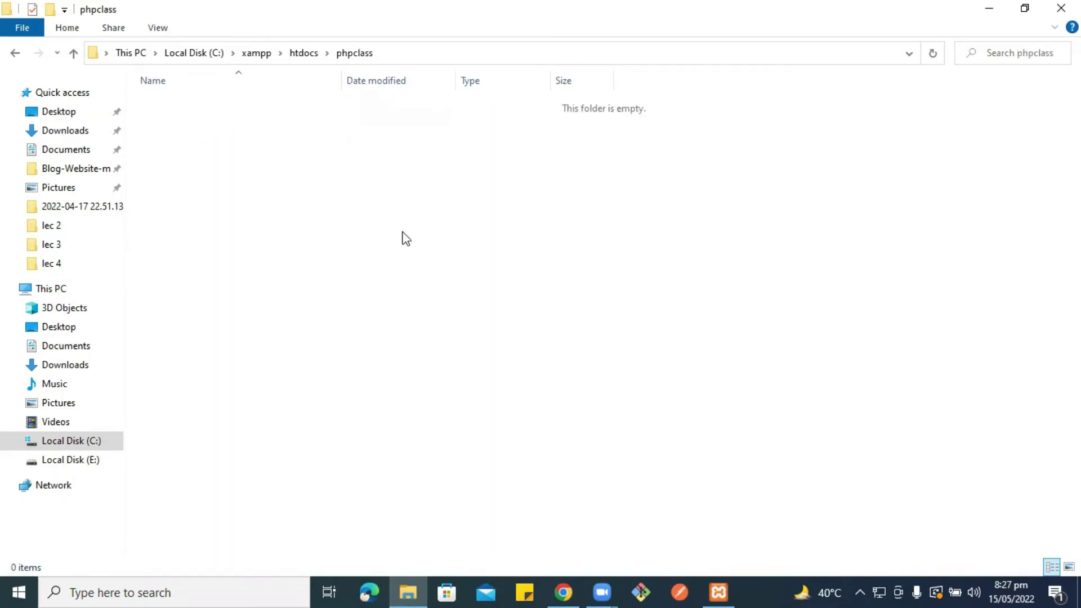
click(984, 8)
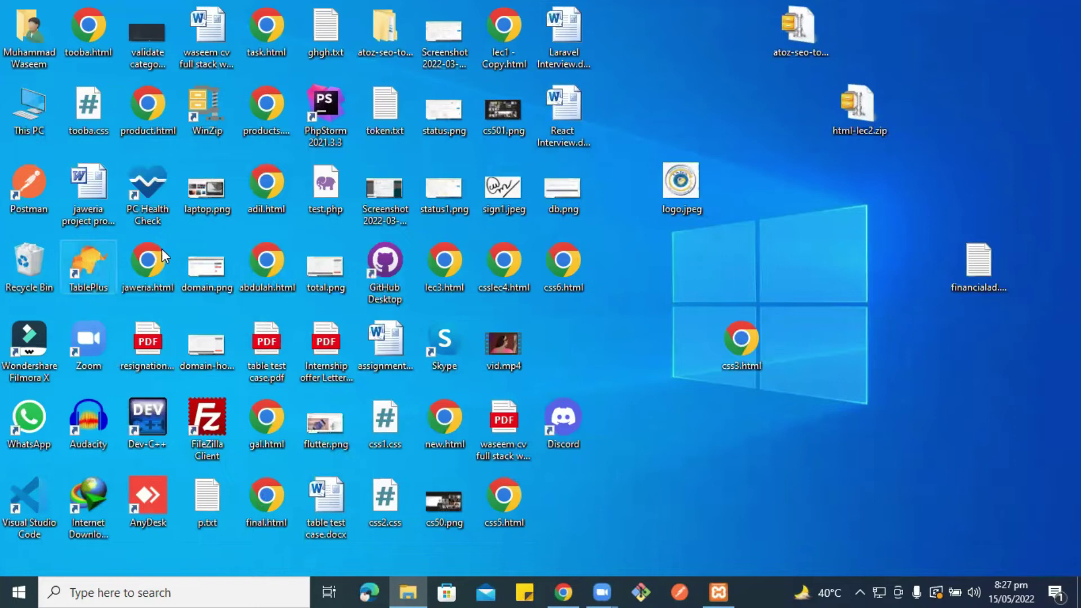
Step: Retrace the path to the project location from This PC through C: and xampp to htdocs, and minimize the window
click(25, 111)
double_click(25, 111)
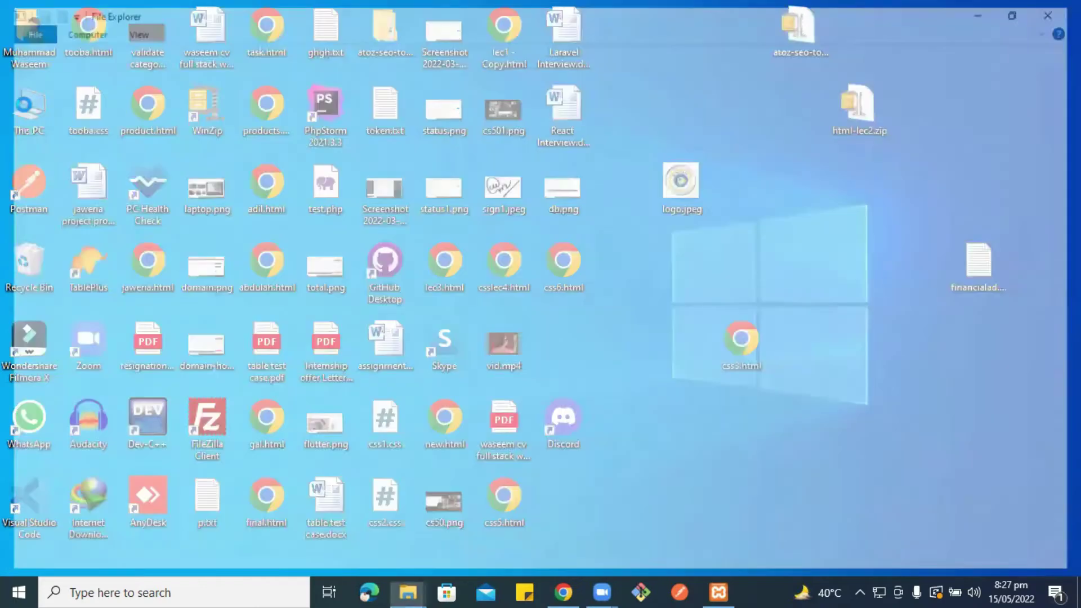
double_click(246, 227)
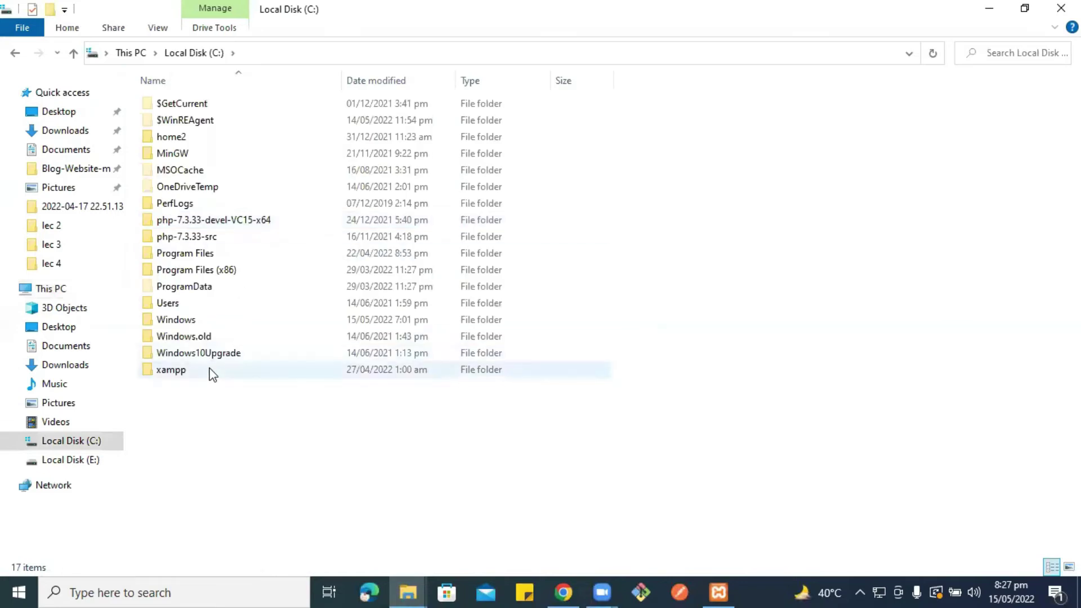
double_click(193, 371)
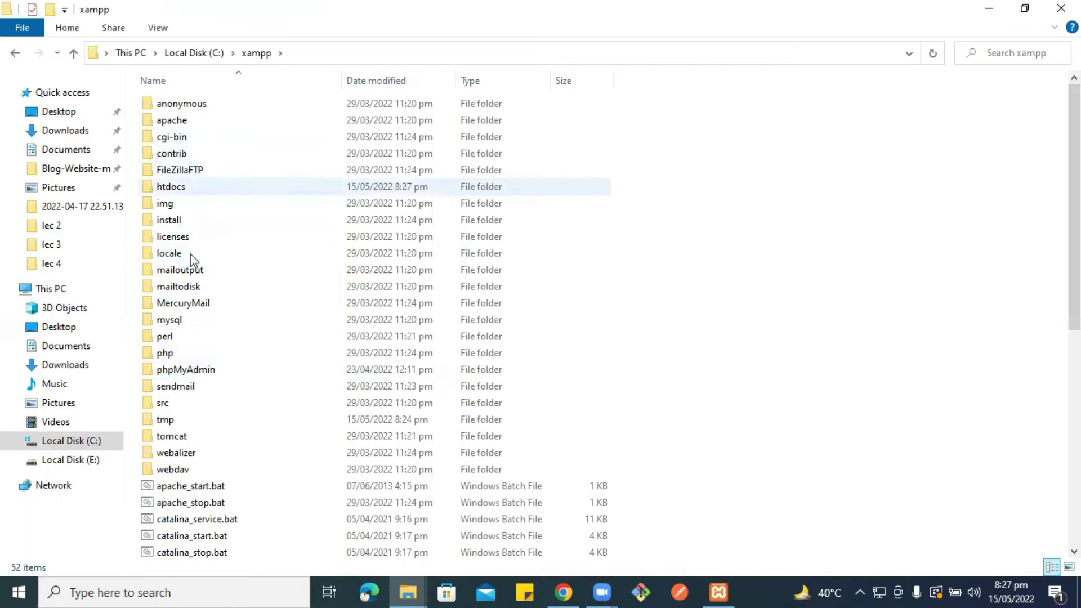
key(h)
key(Return)
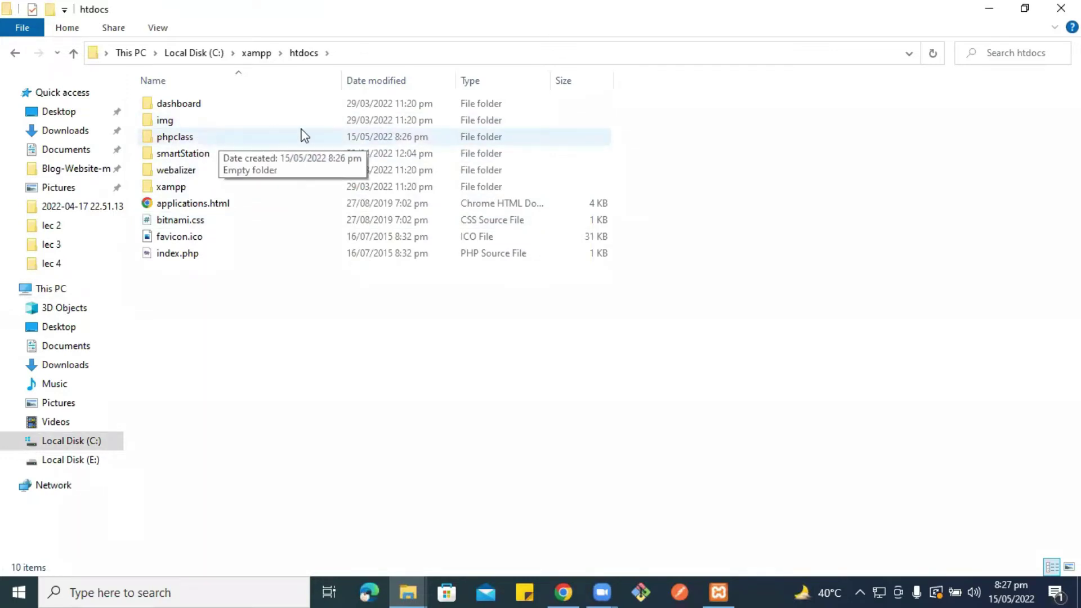
click(989, 8)
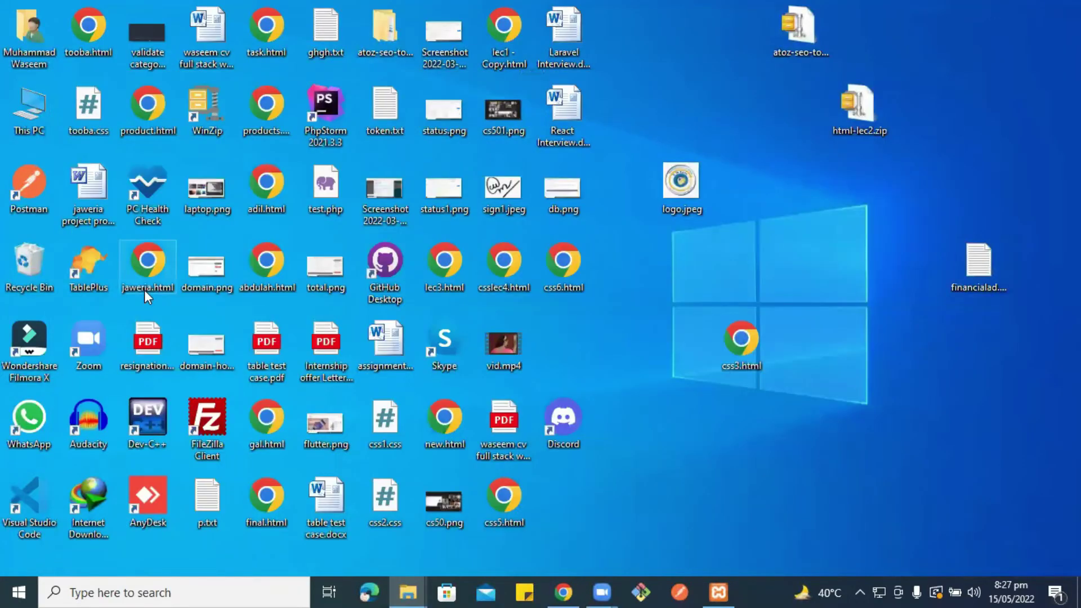
Step: Launch Visual Studio Code and close the missing form.html and welcome.blade.php files
double_click(35, 511)
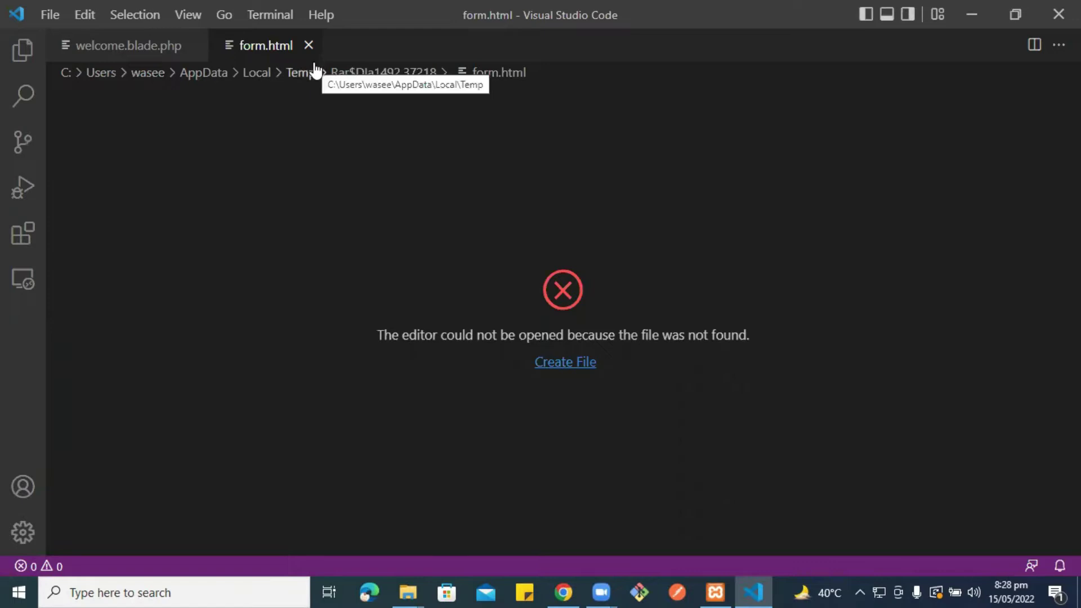
click(309, 46)
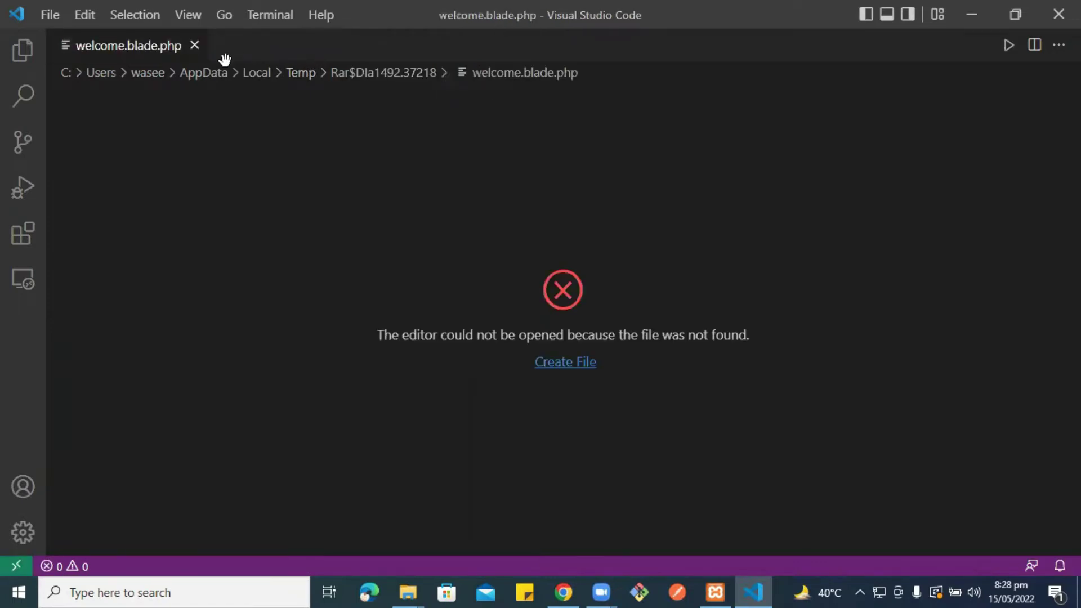
click(194, 45)
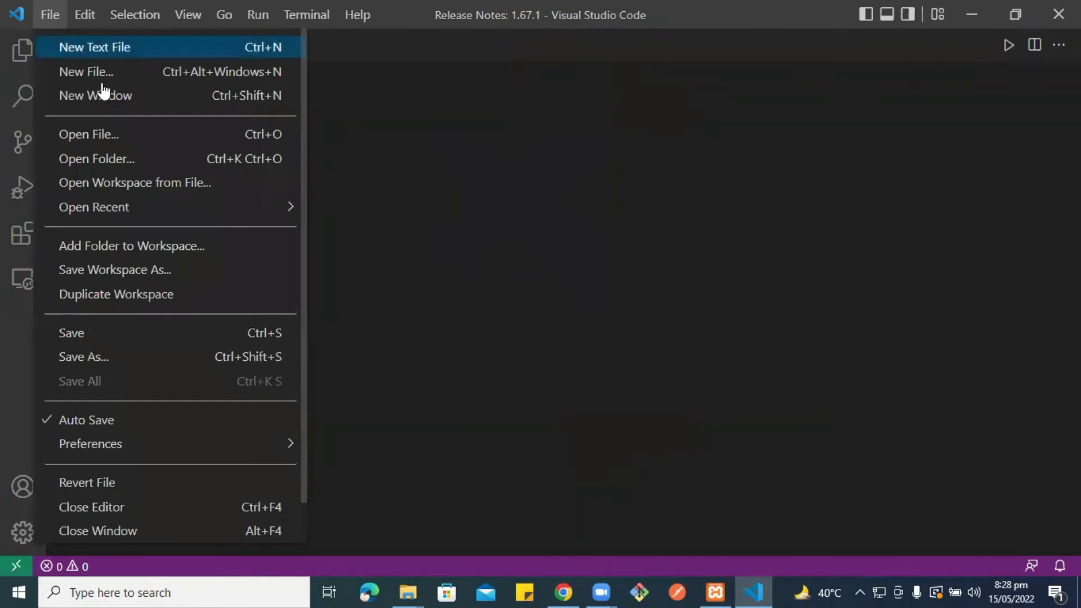
Step: Open the phpclass folder from C:\xampp\htdocs as the project folder
click(133, 163)
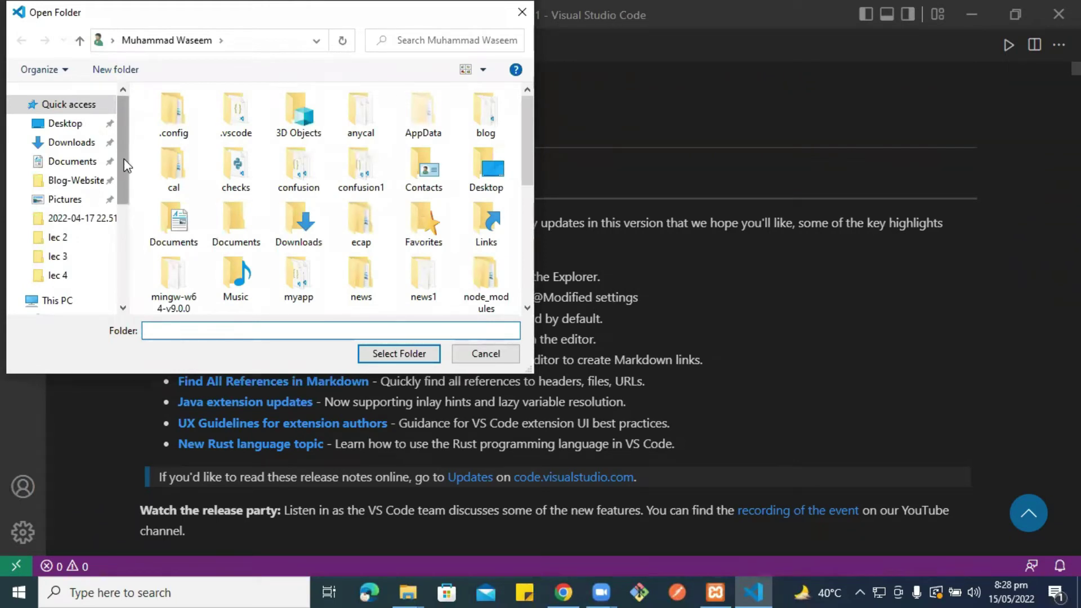
scroll(121, 214, down, 3)
click(60, 211)
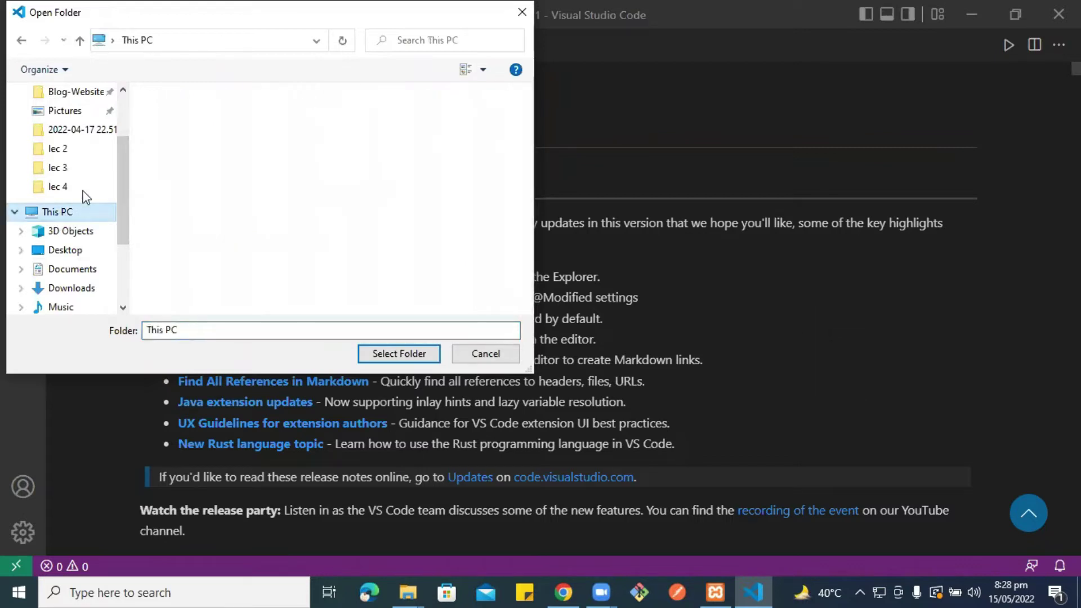
drag(523, 112, 534, 225)
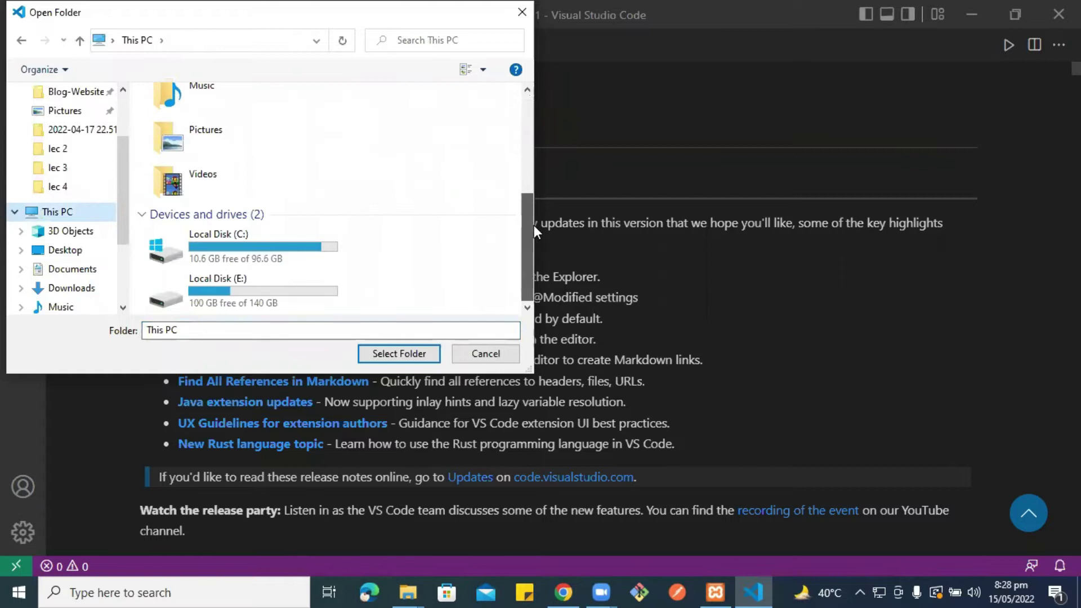
double_click(246, 261)
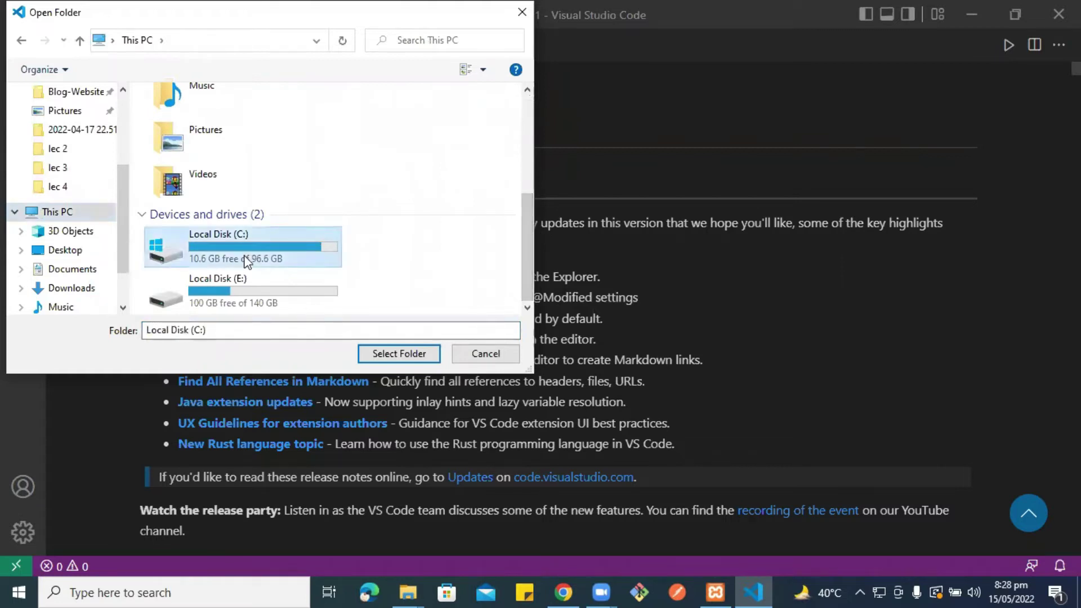
click(248, 250)
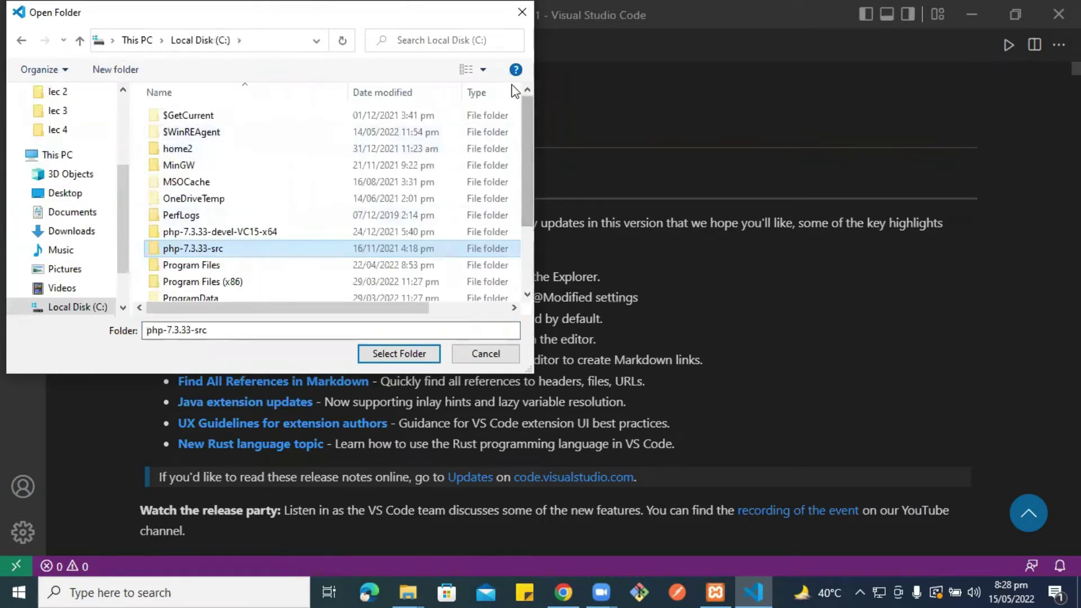
drag(527, 113, 529, 248)
double_click(183, 298)
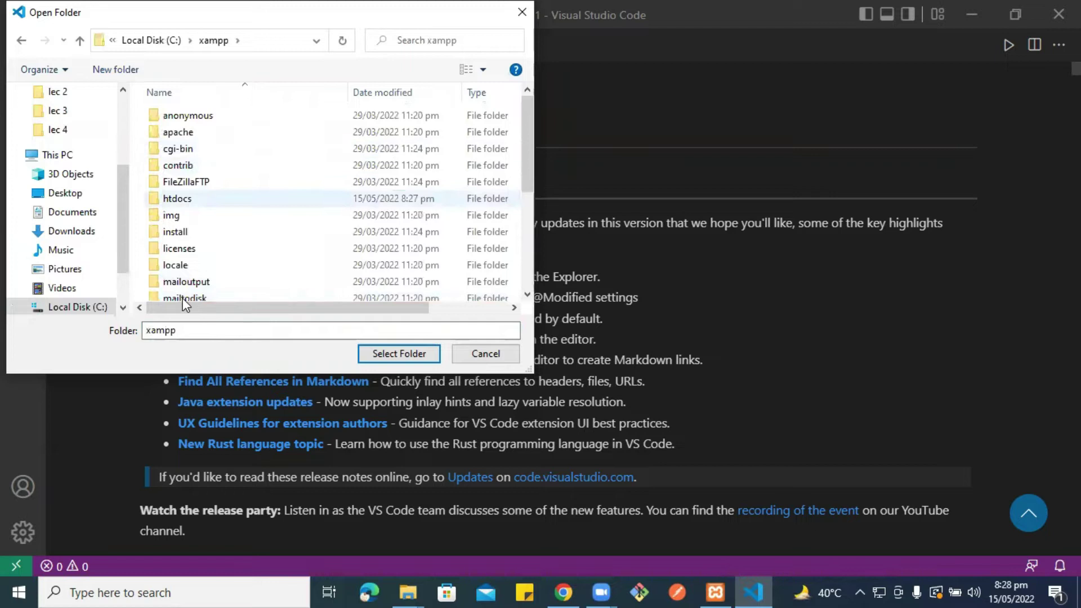
key(Return)
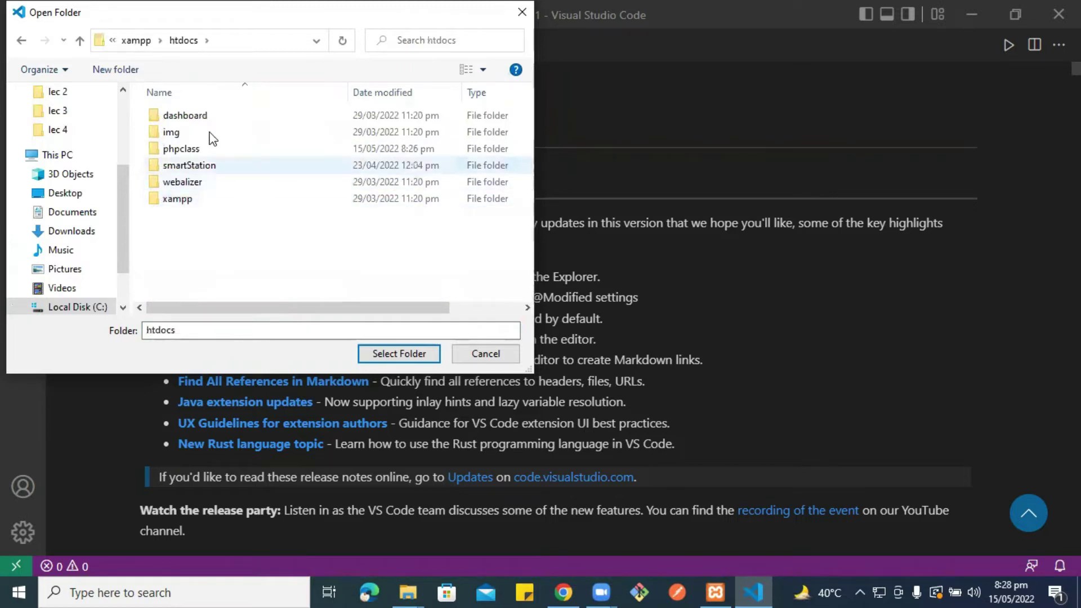
click(252, 147)
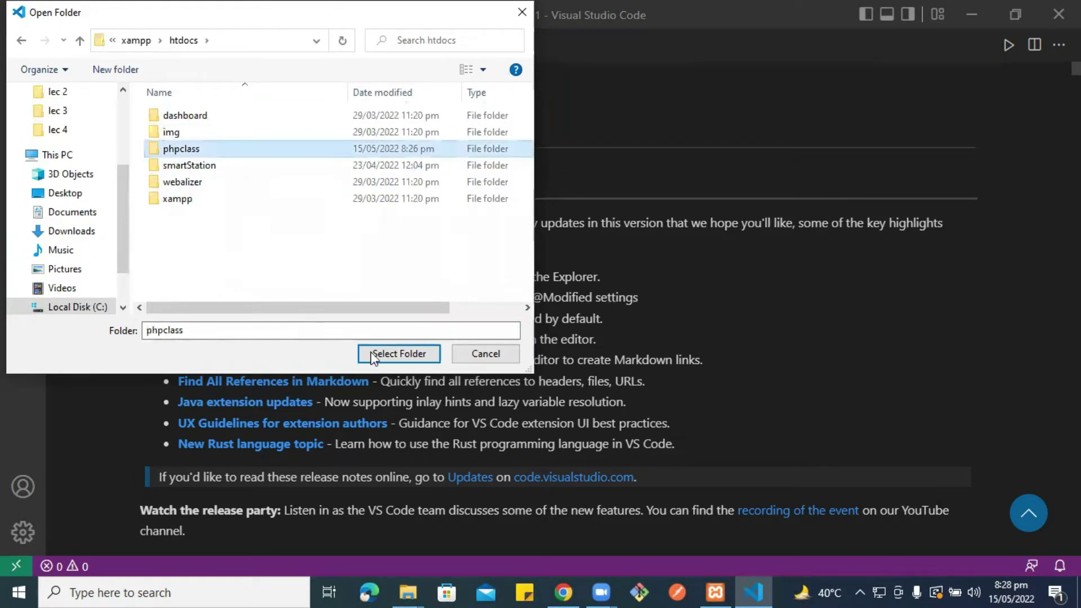
click(415, 353)
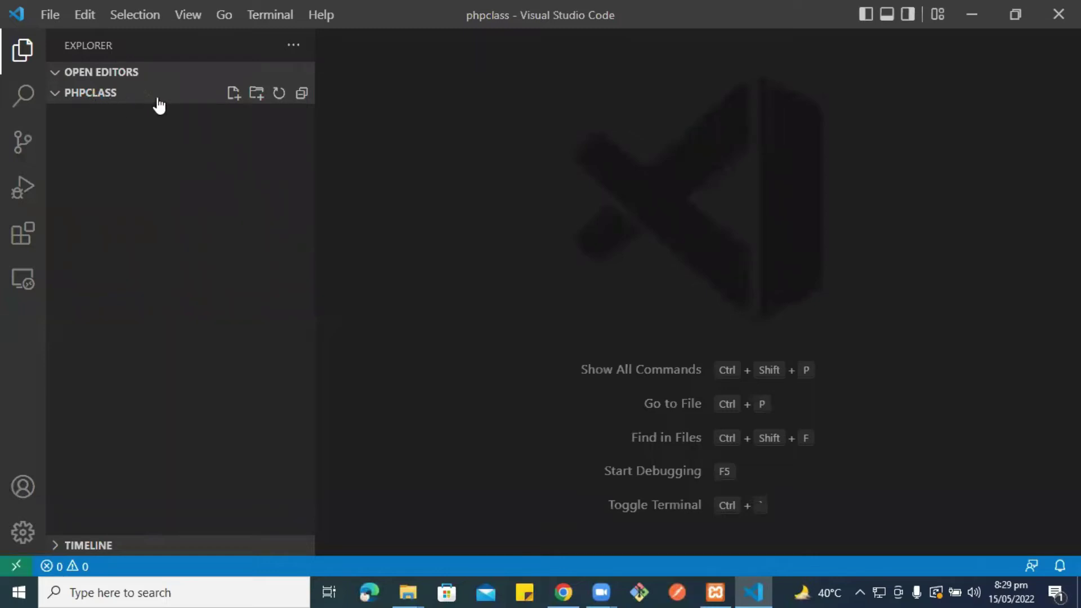
Step: Start a new file in the phpclass project and enter index.php as its name
click(234, 94)
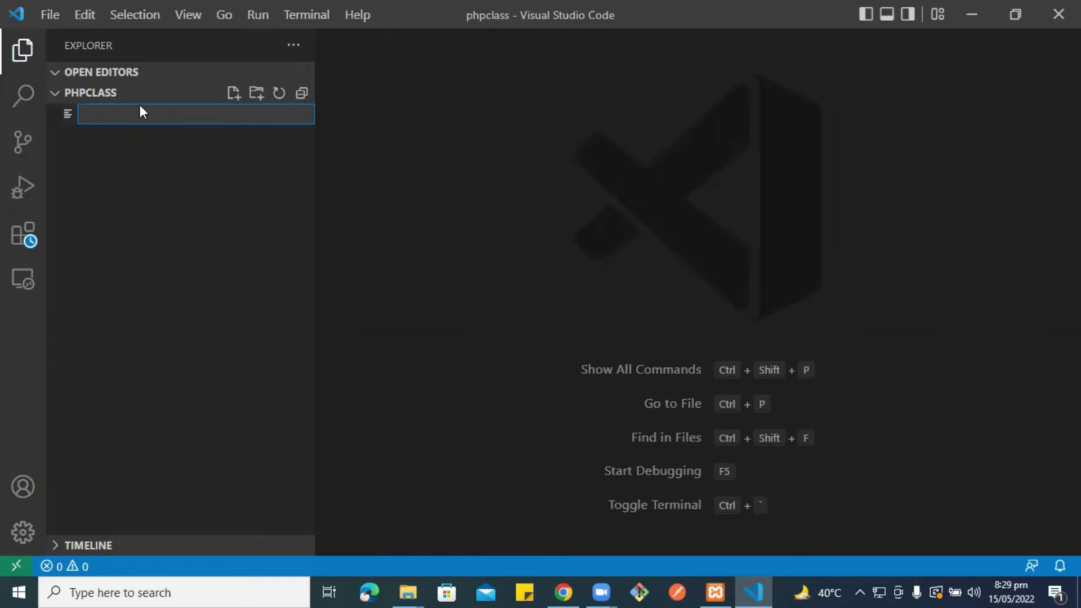
key(Escape)
click(234, 93)
text(index.)
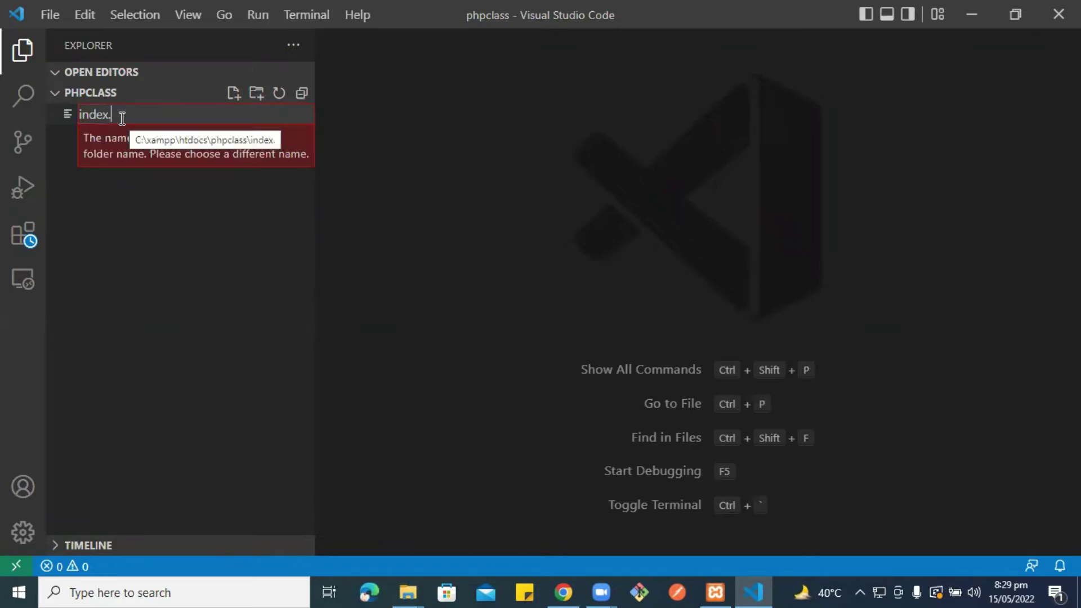
text(php)
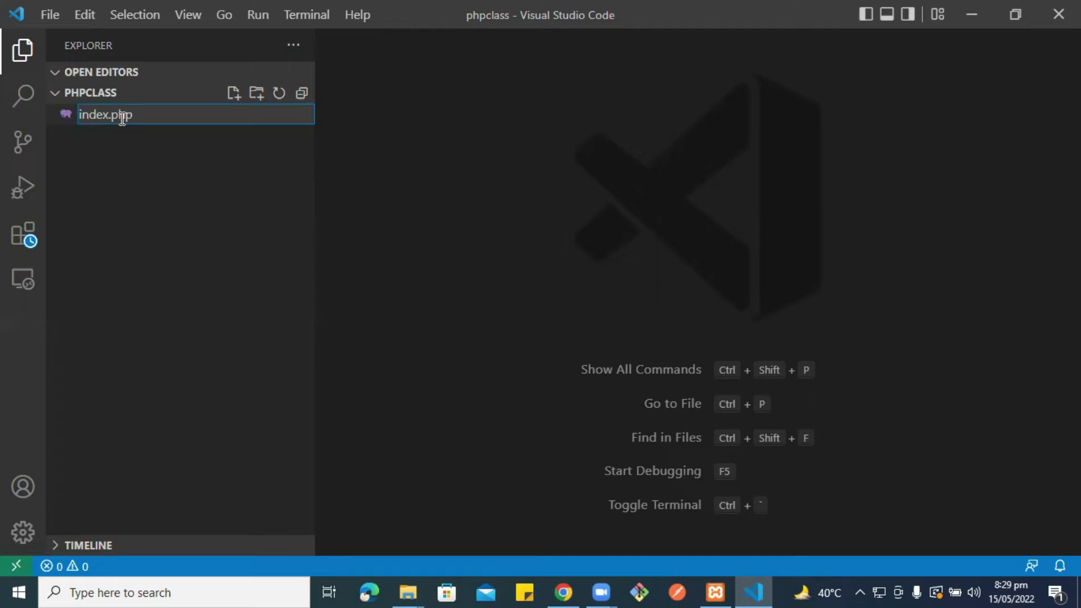
Step: Replace the extension in the new file's name so that it reads index.html
key(BackSpace)
key(BackSpace)
key(BackSpace)
key(BackSpace)
text(.html)
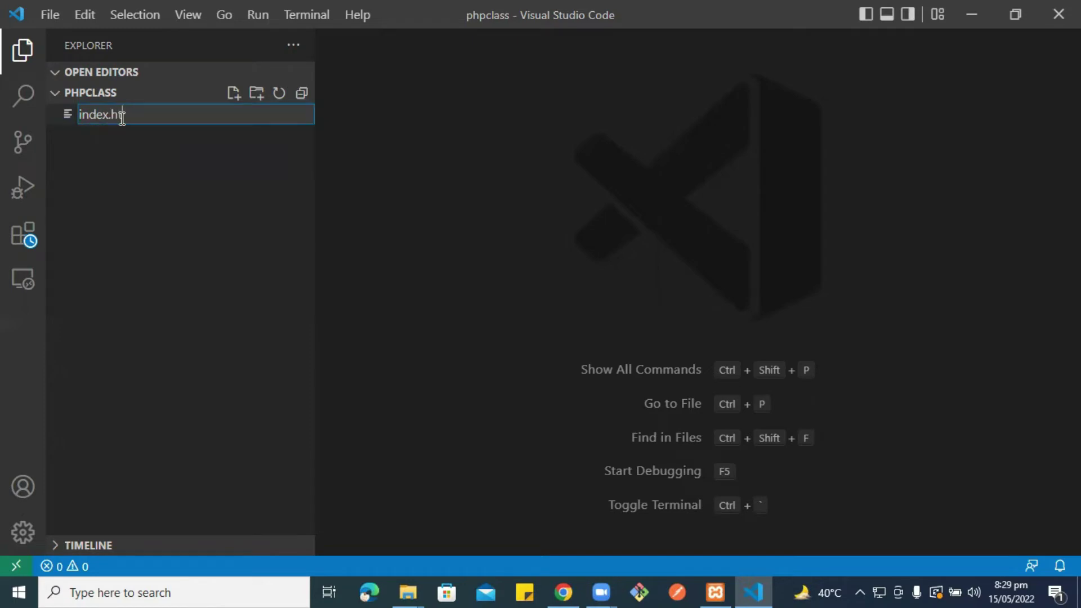